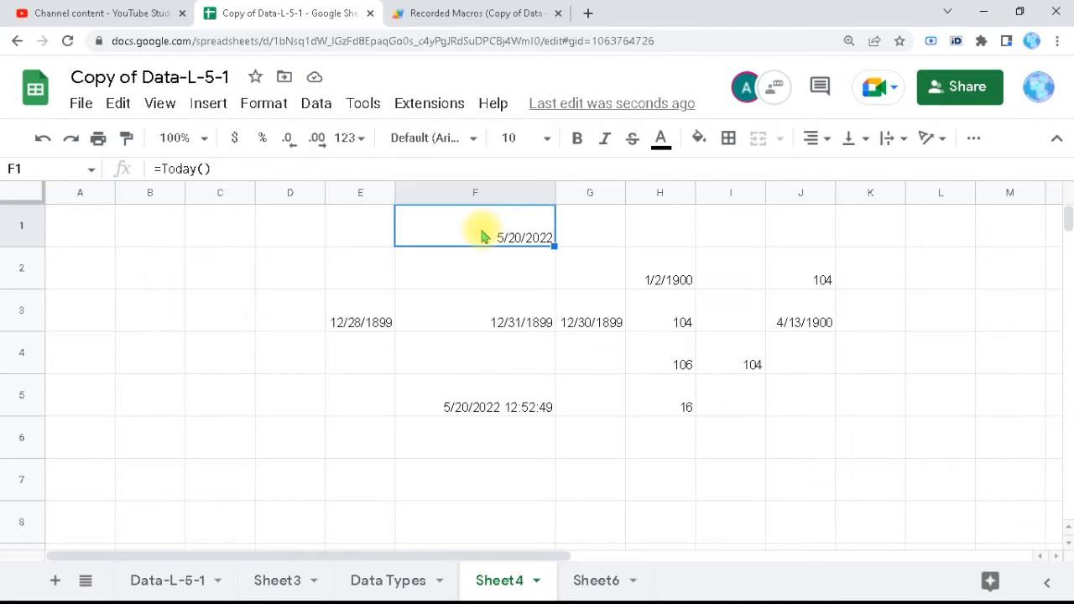
Enter the formula =Now() in cell F2 to return the current date and time
click(465, 267)
key(ctrl+v)
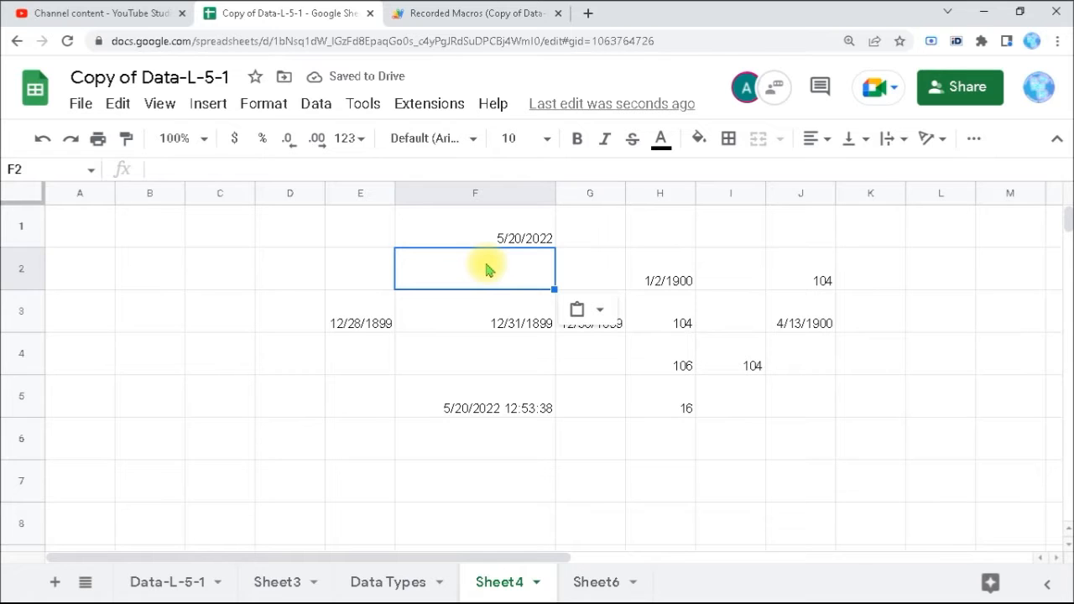
text(=Now())
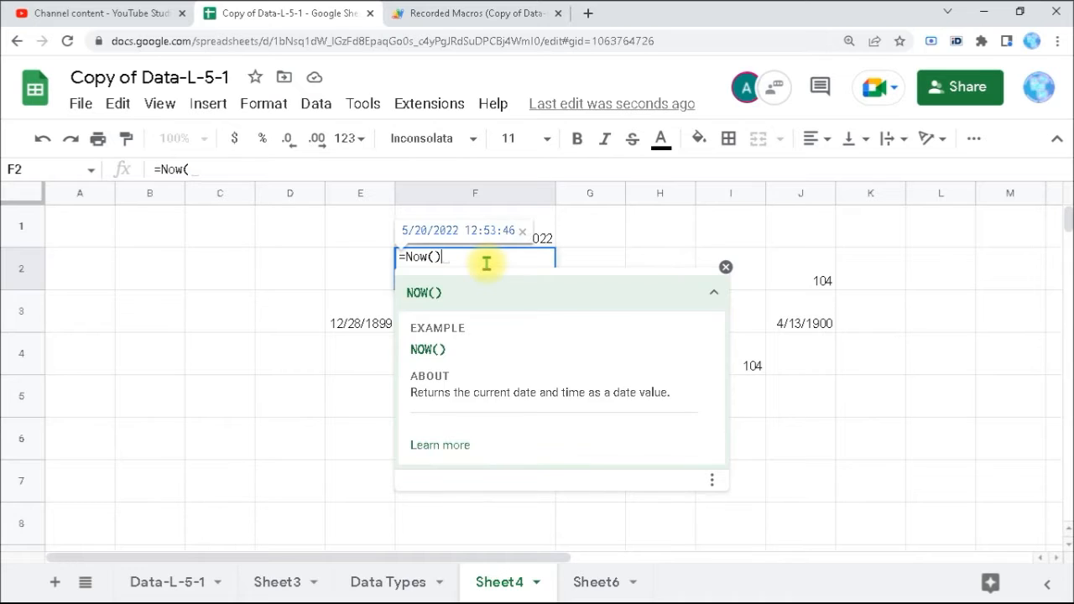
key(Return)
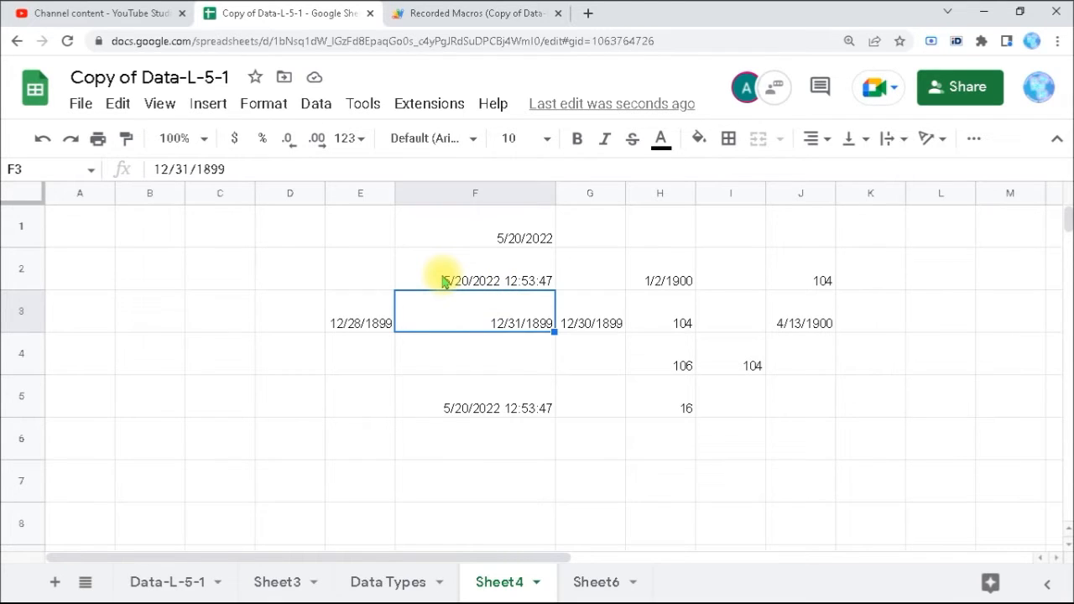
Enter the formula =F1-2 in cell G1 to get the date two days before the one in F1
click(590, 239)
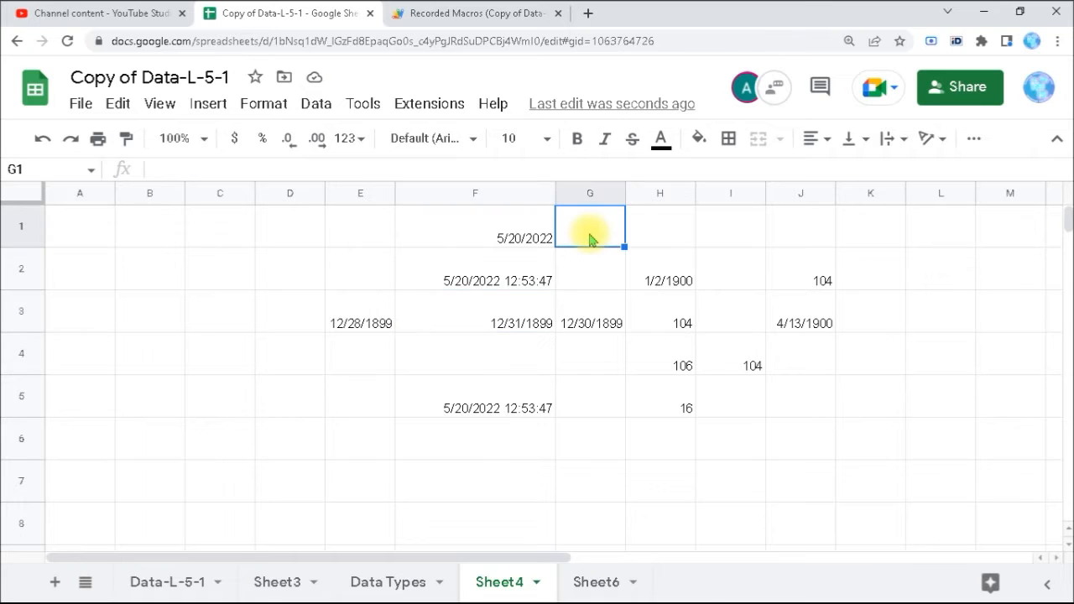
text(=)
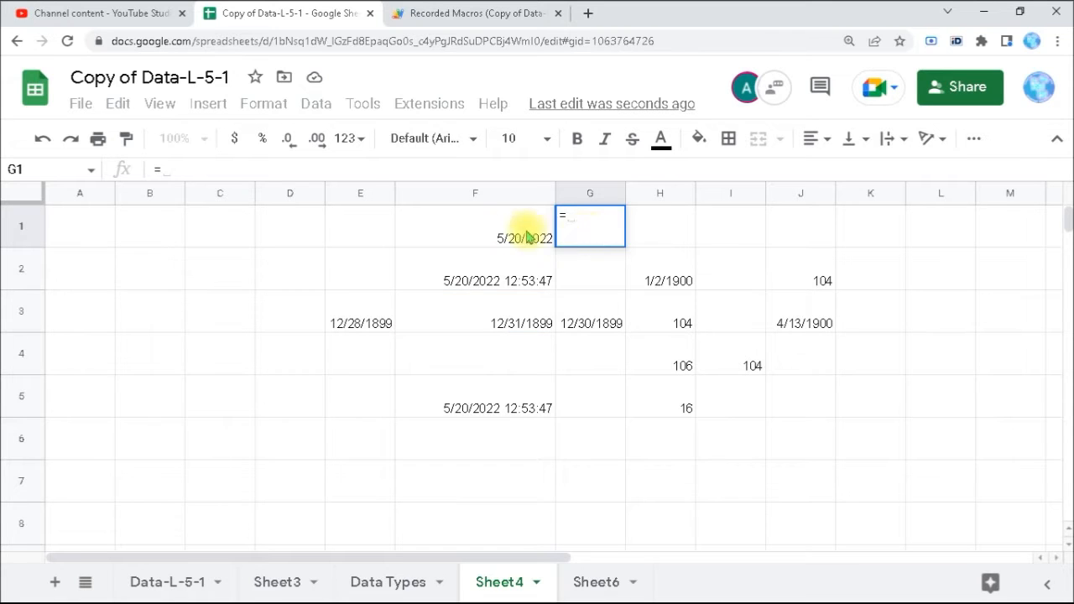
click(502, 237)
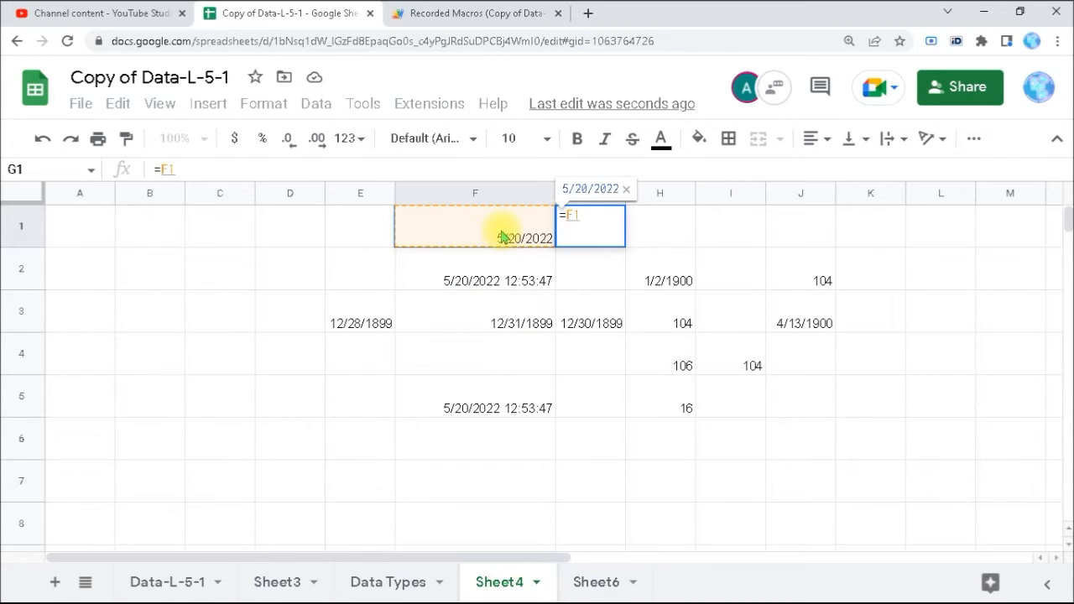
text(-2)
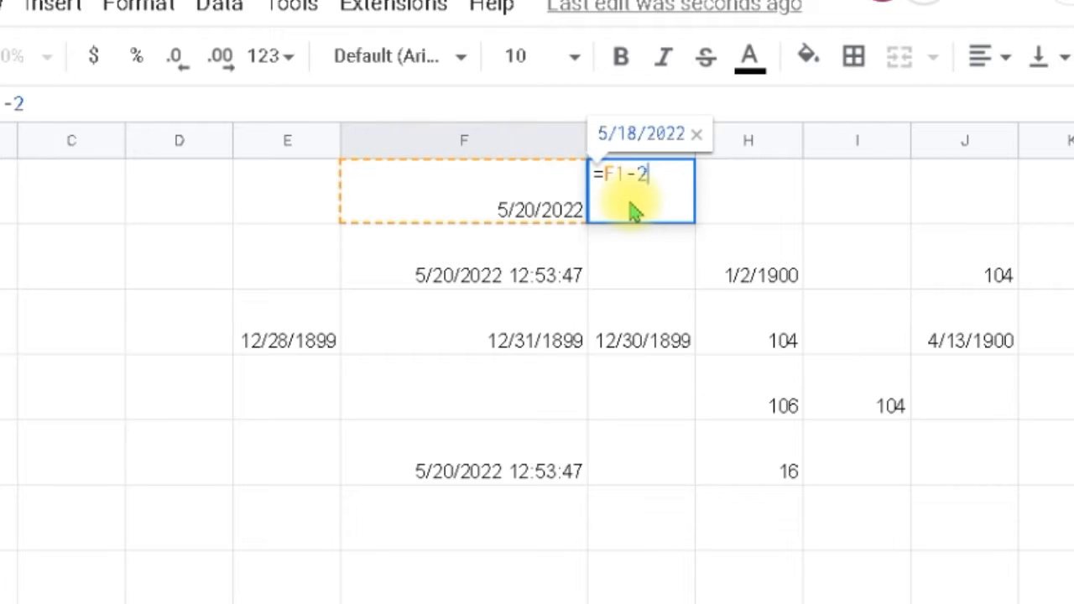
key(Return)
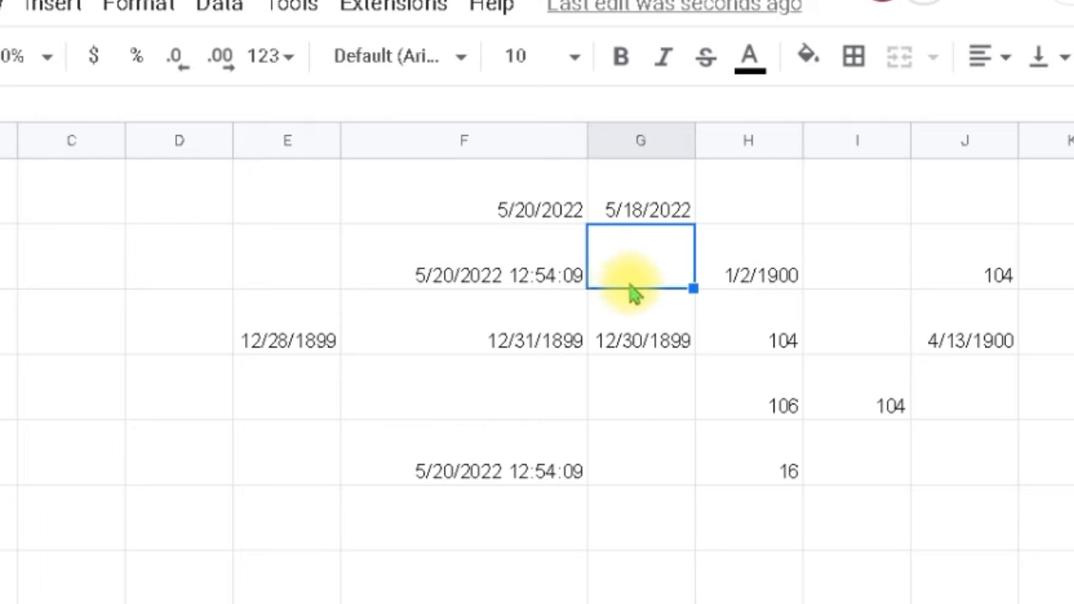
Enter the formula =F2-0.12 in cell G2 and fit the width of column G to its contents
text(=)
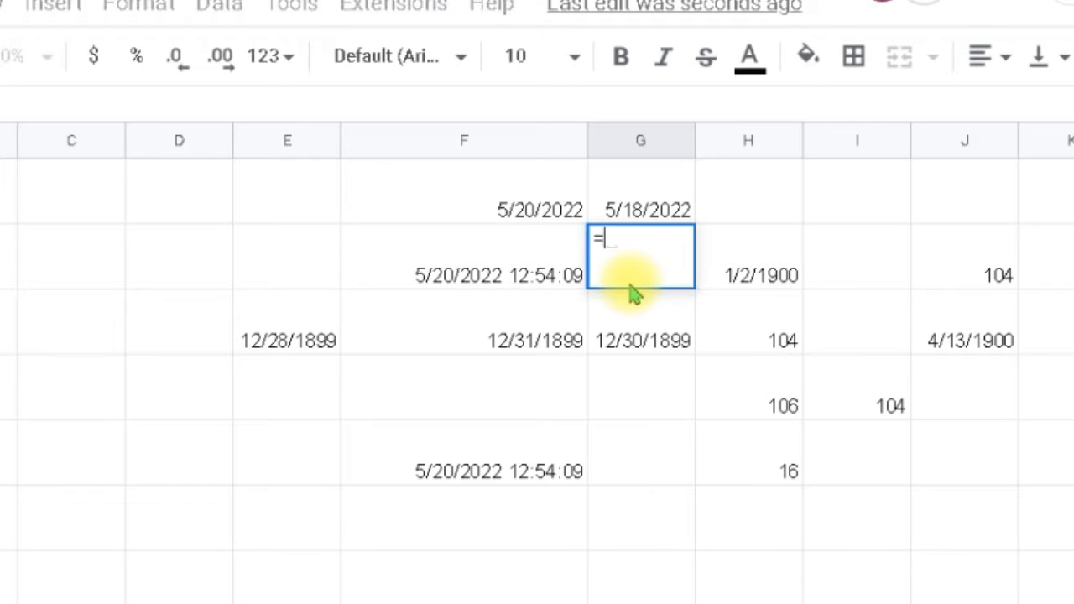
click(522, 288)
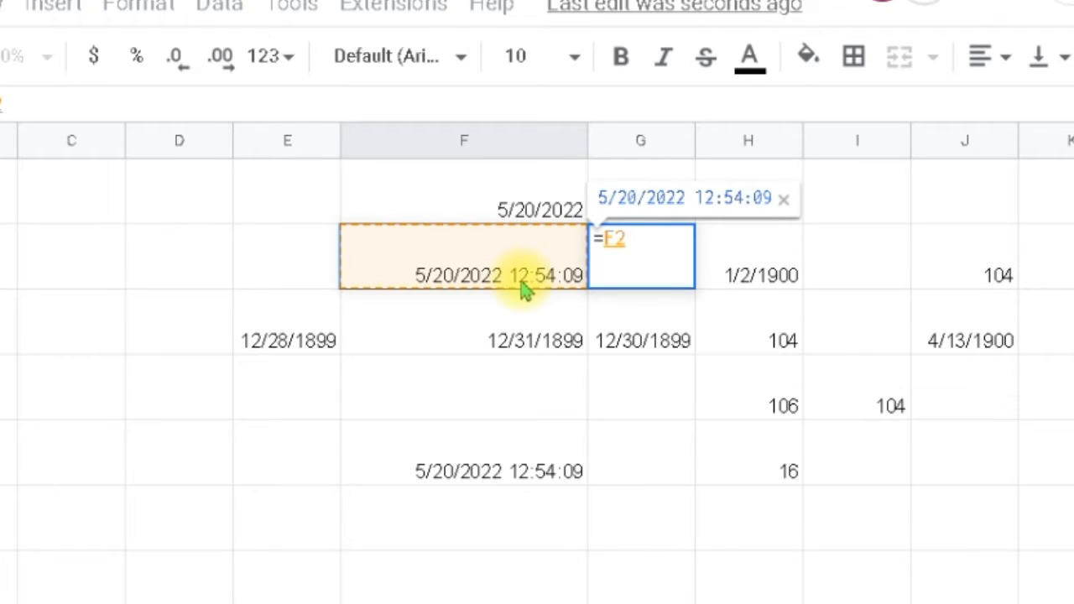
text(=)
key(BackSpace)
text(-)
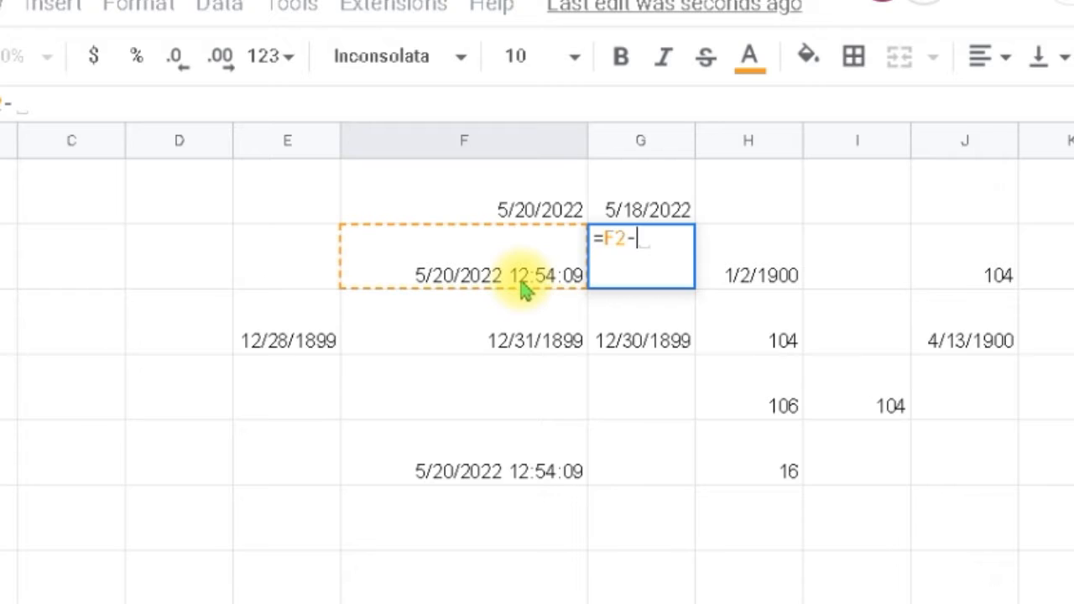
text(0.1)
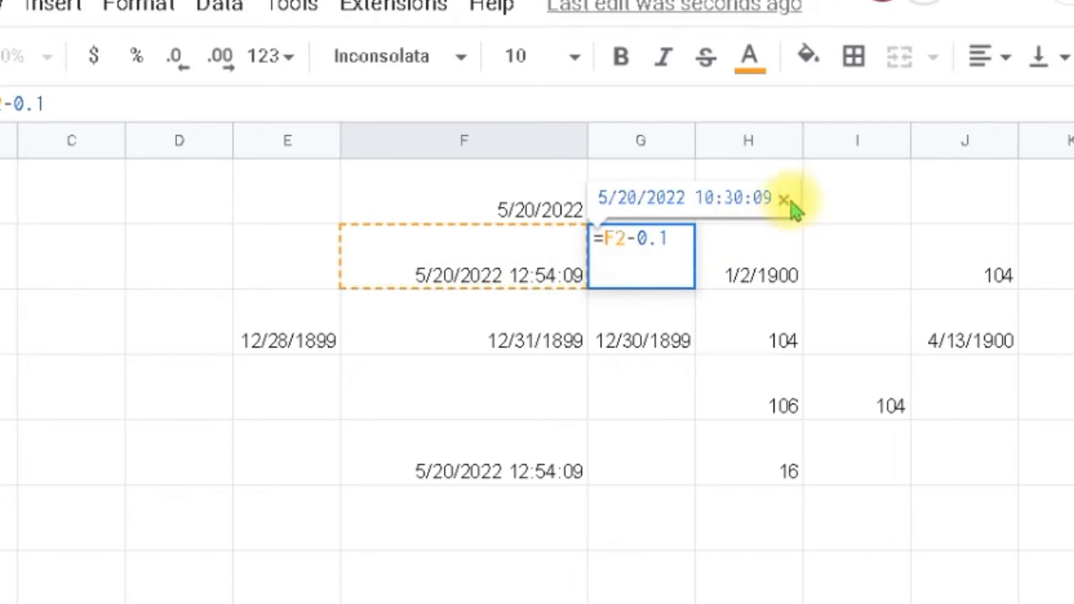
text(2)
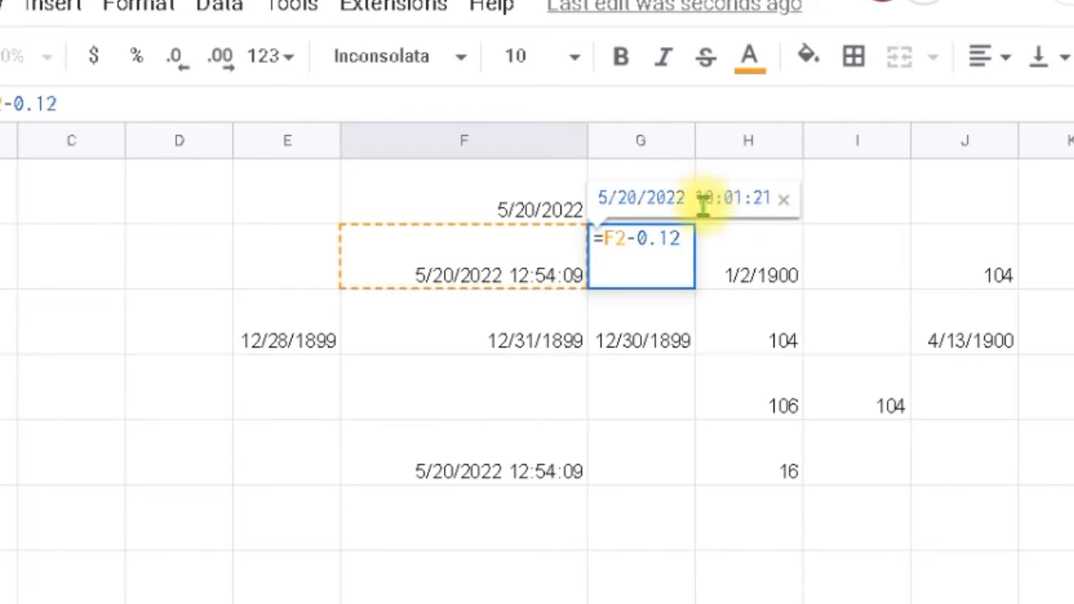
click(660, 342)
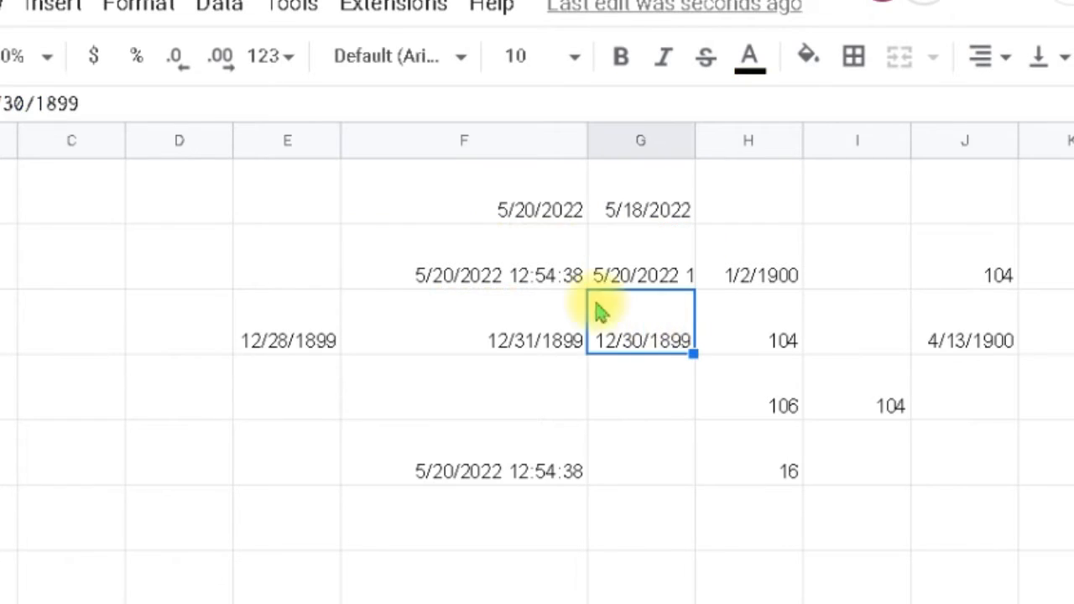
double_click(690, 149)
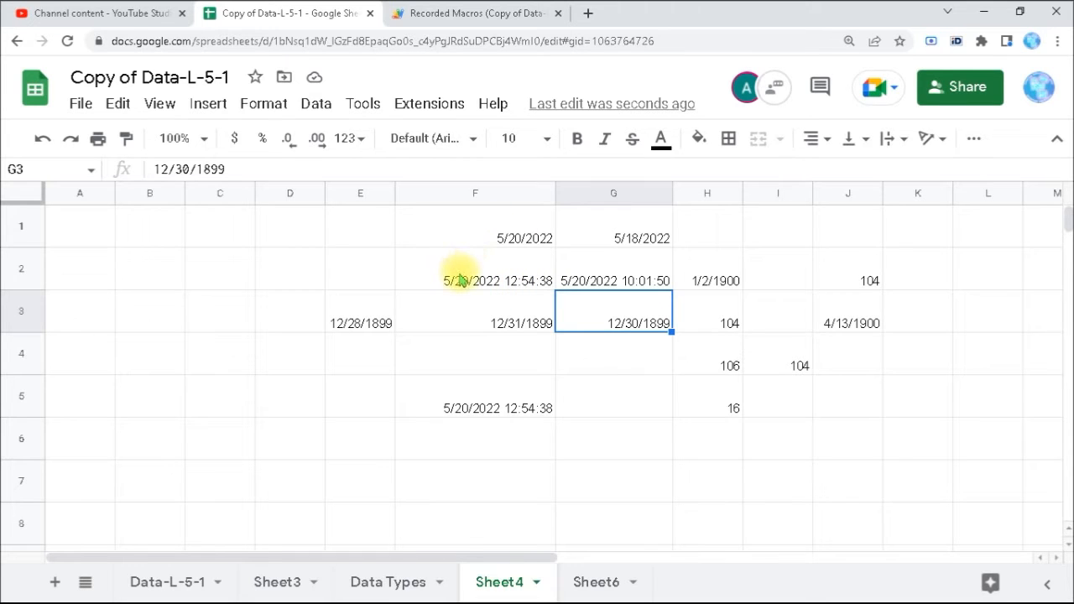
Enter the formula =Day(F1) in cell C1 to extract the day from the date in F1
click(452, 225)
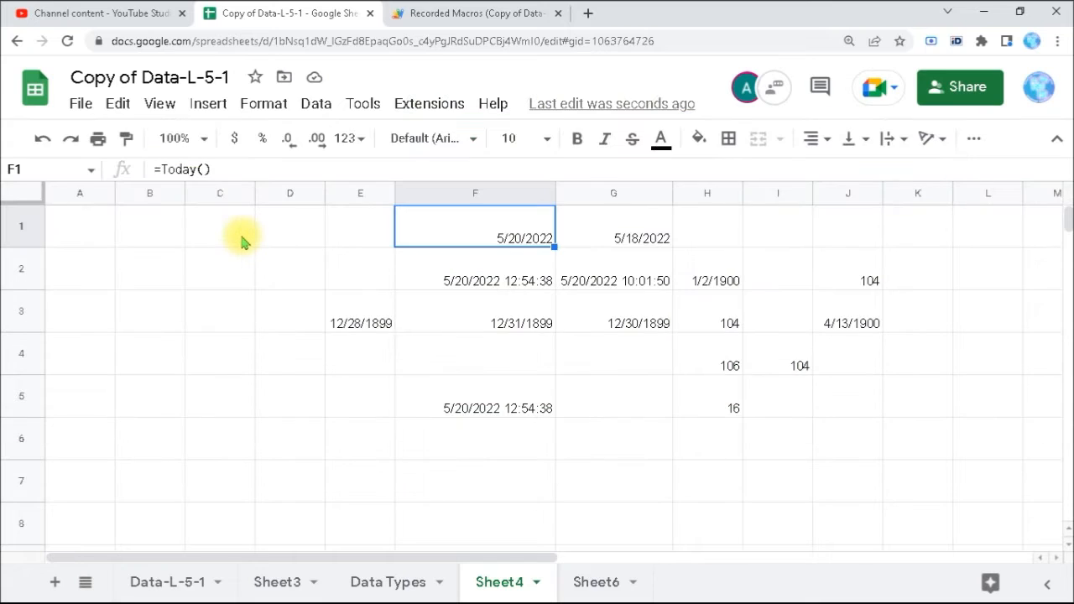
click(242, 242)
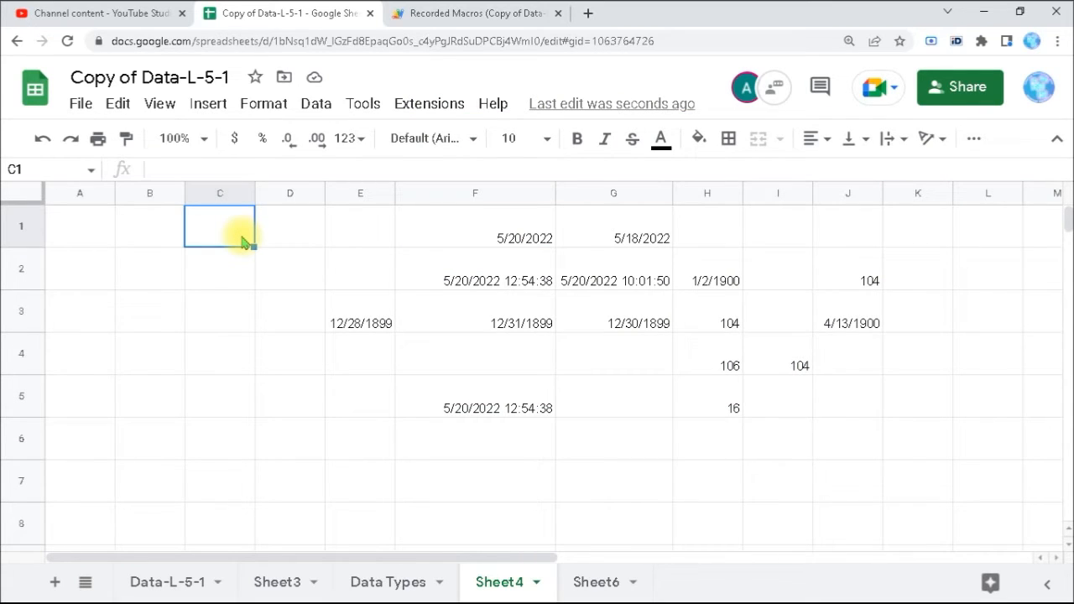
text(=D)
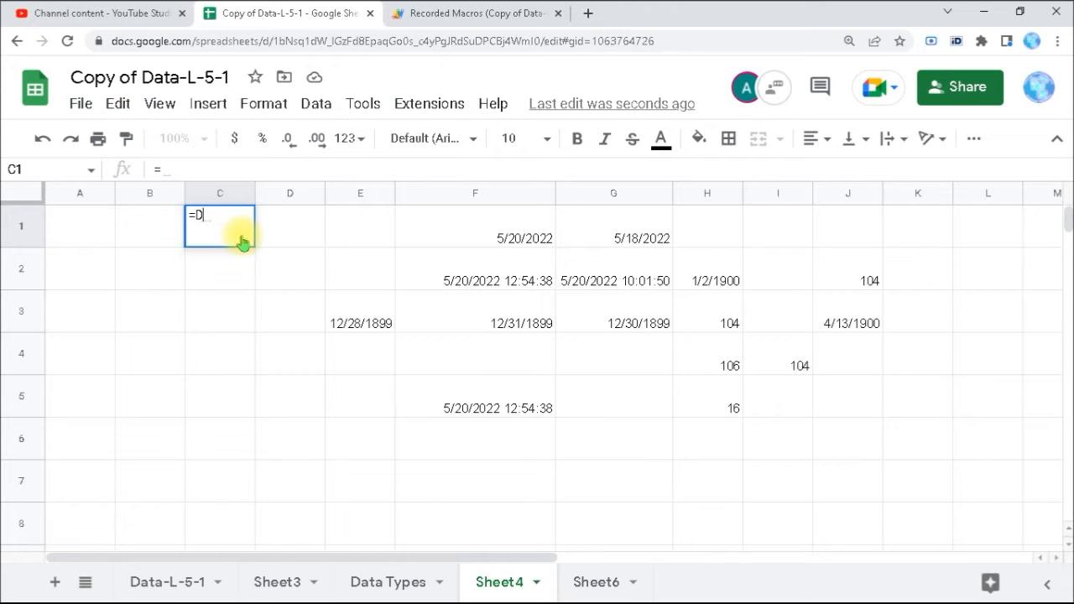
text(ay()
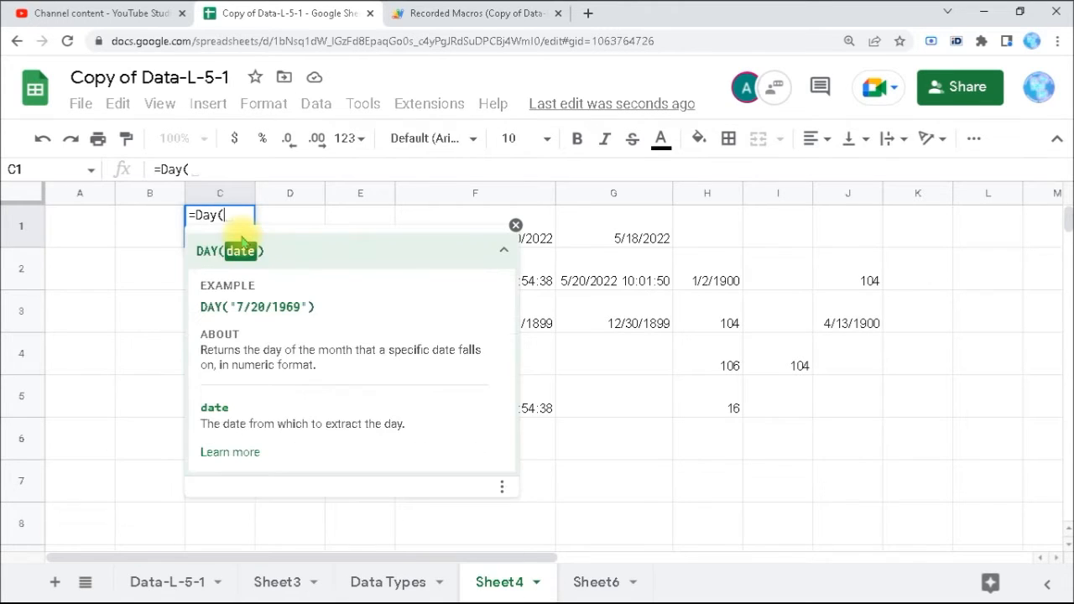
click(536, 243)
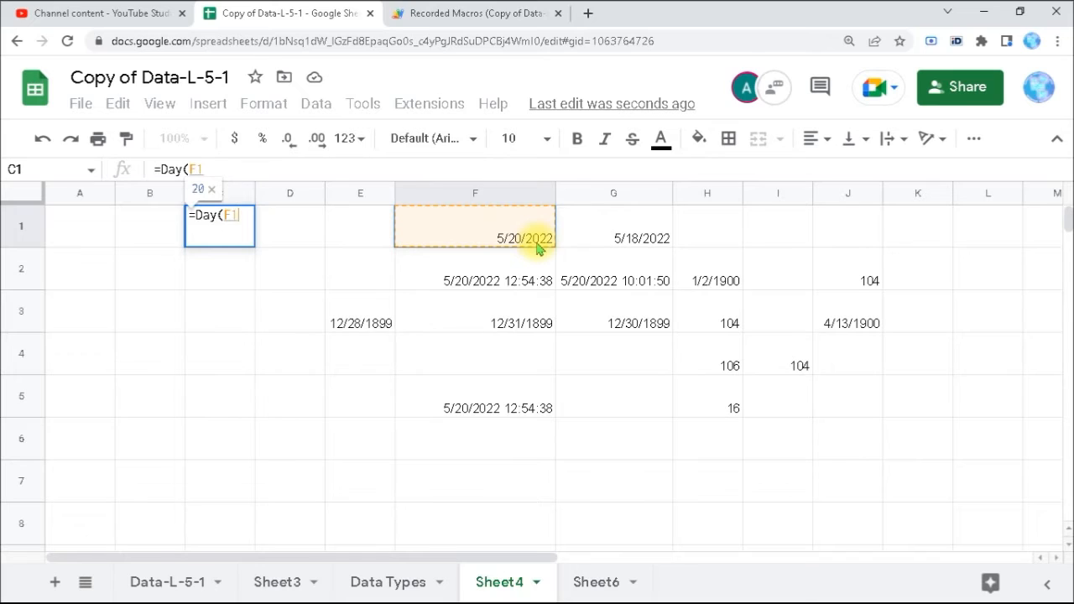
text())
key(Return)
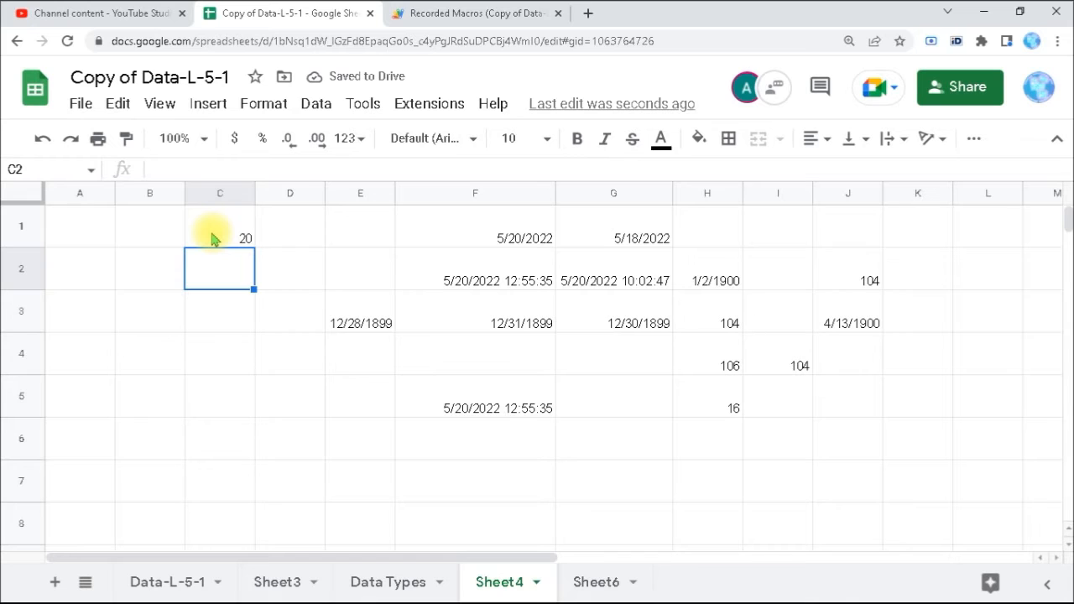
Enter the formula =Month(F1) in cell C2 to extract the month from the date in F1
text(=Month)
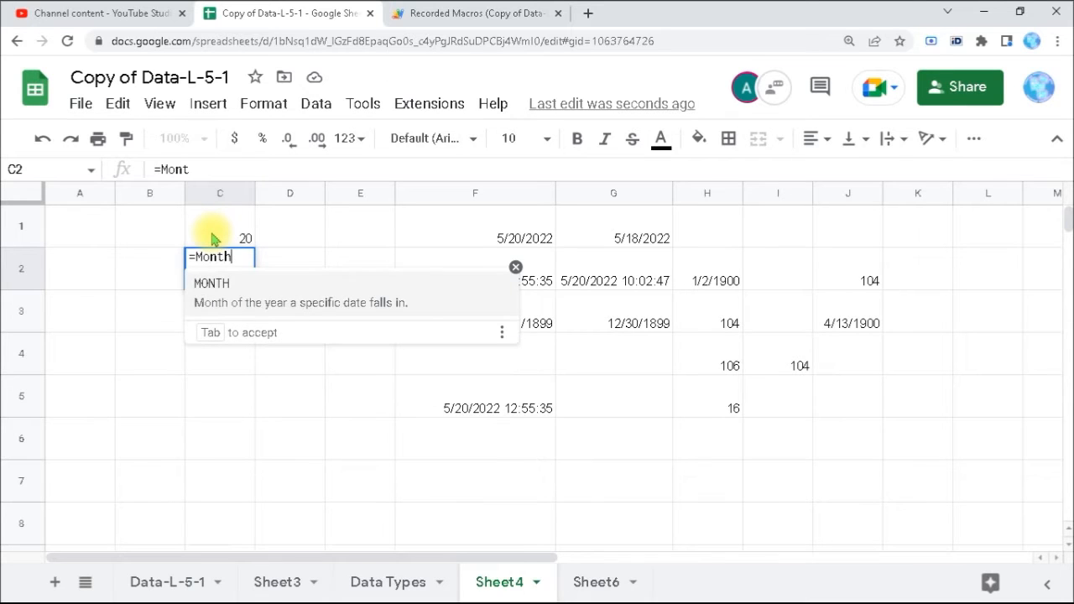
text(()
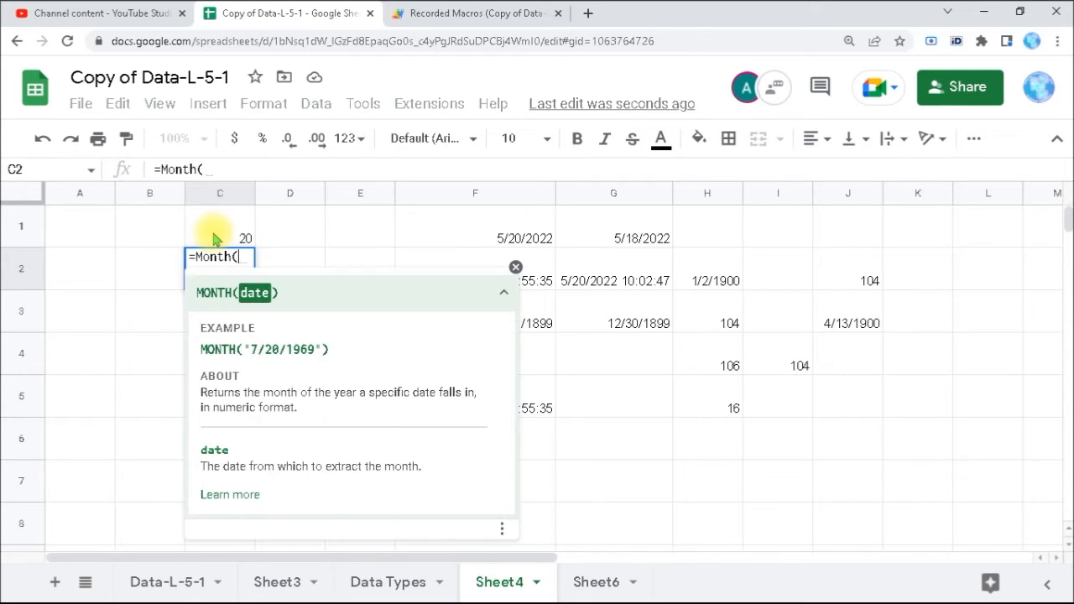
click(543, 240)
text())
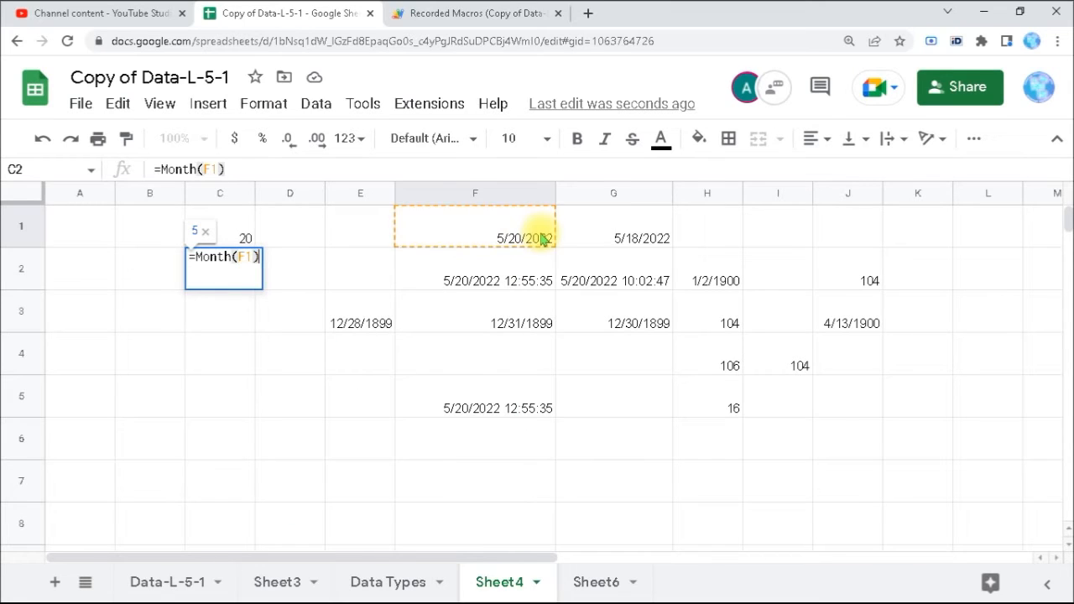
key(Return)
Enter the formula =Year(F1) in cell C3 to extract the year from the date in F1
text(=Year)
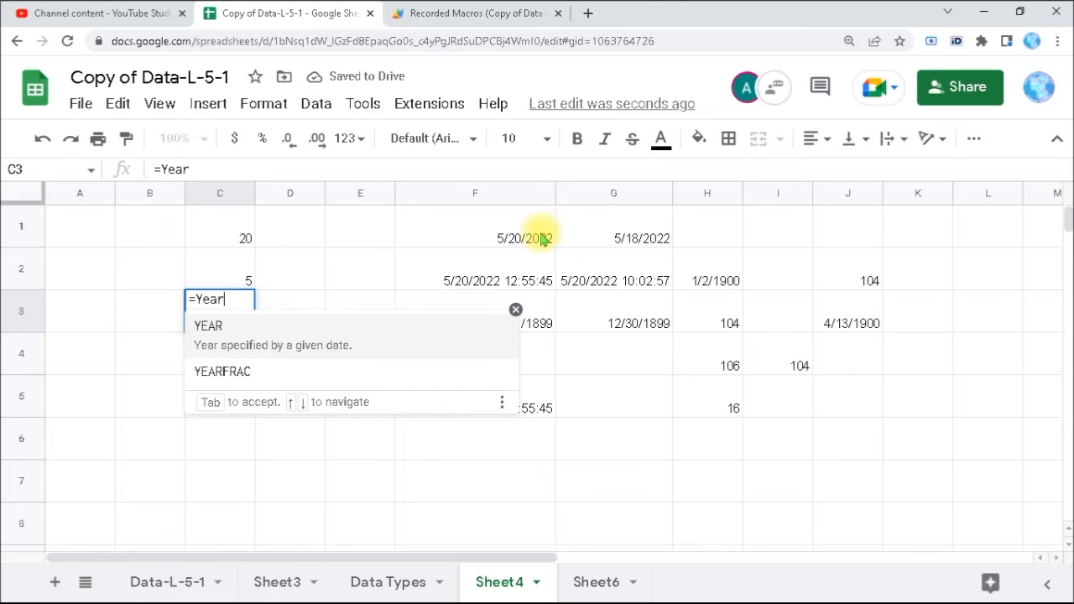
text(()
click(543, 240)
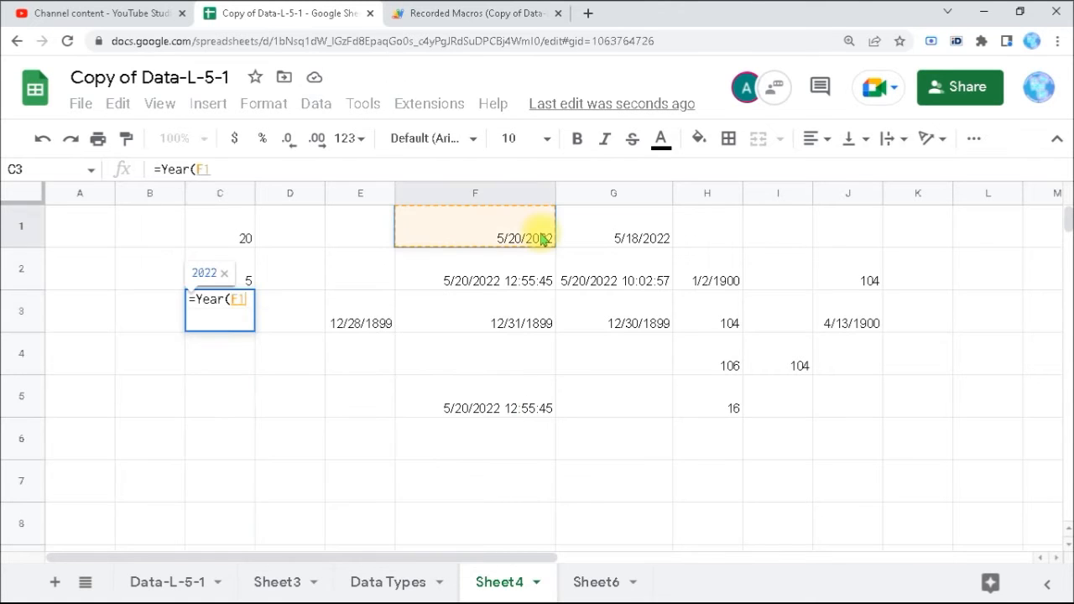
text())
key(Return)
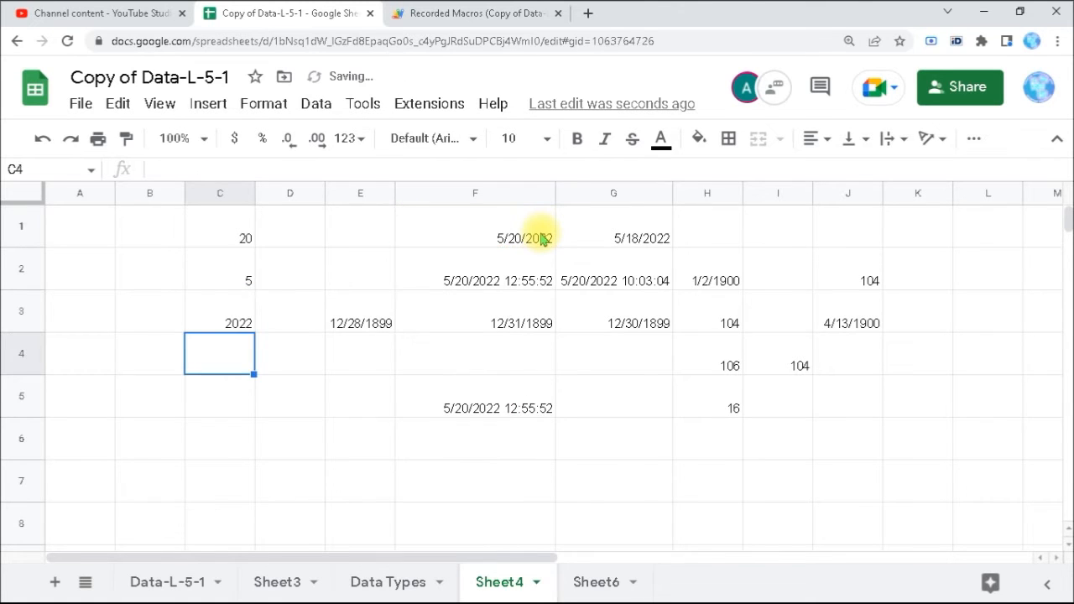
Enter the formula =Hour(F1) in cell C4 to extract the hour component from F1
text(=H)
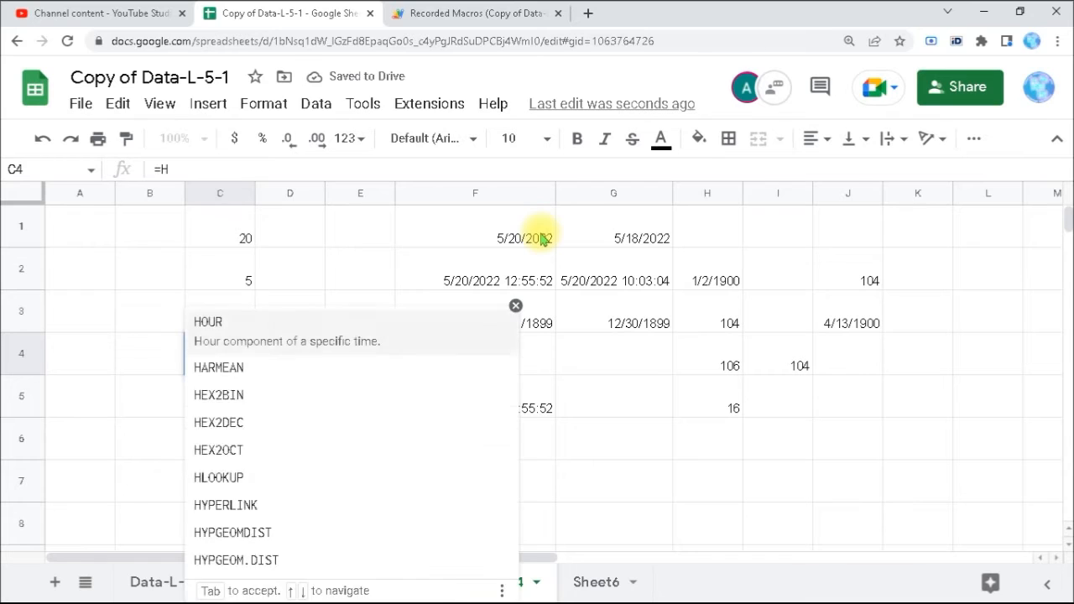
text(our()
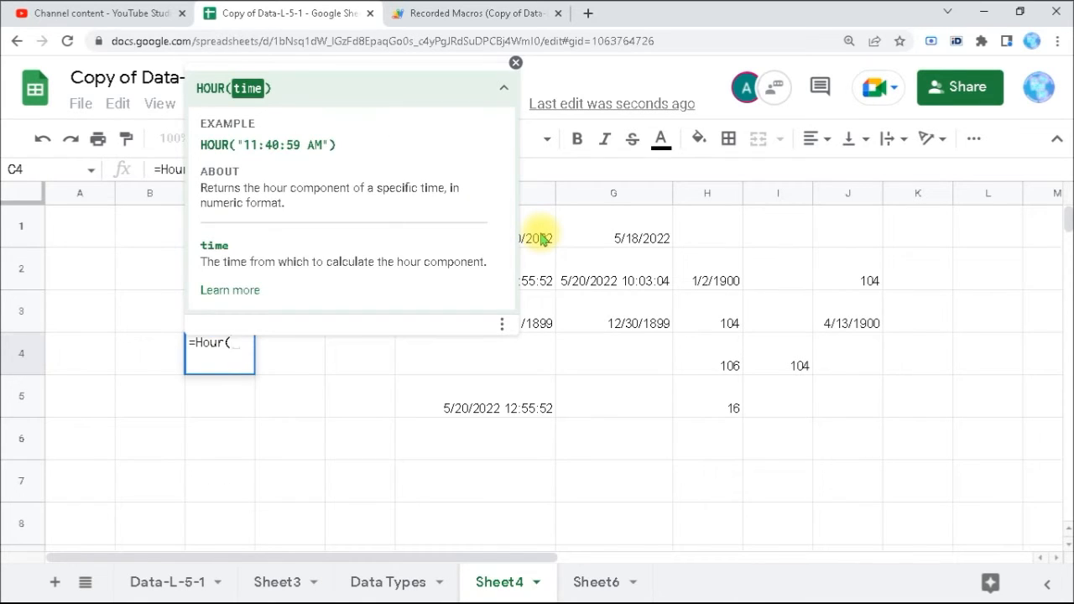
click(542, 239)
text())
key(Return)
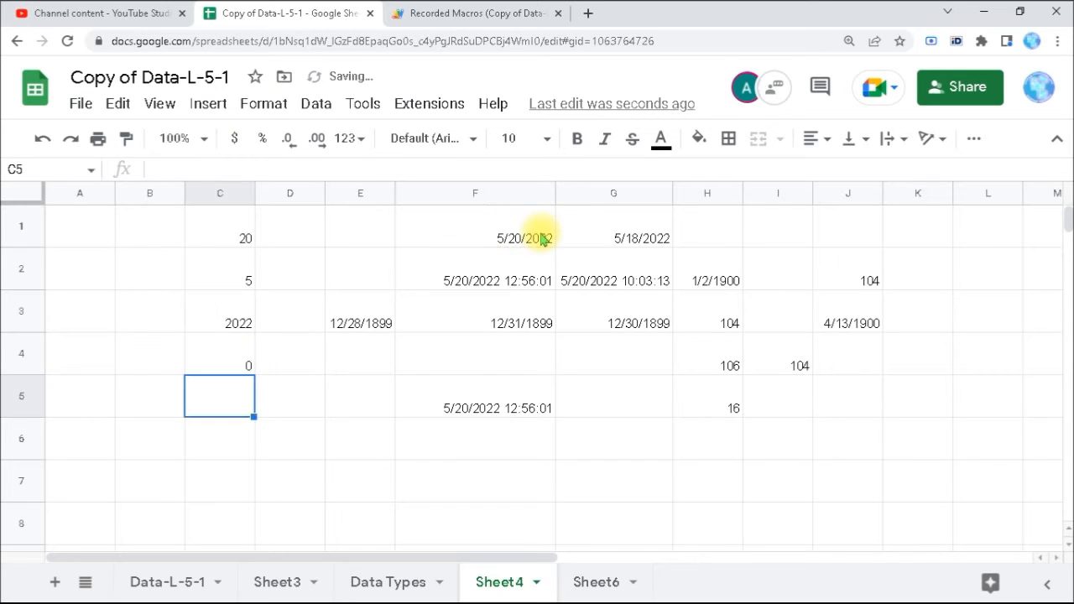
Change the cell reference in the Hour formula in C4 to F2
click(247, 363)
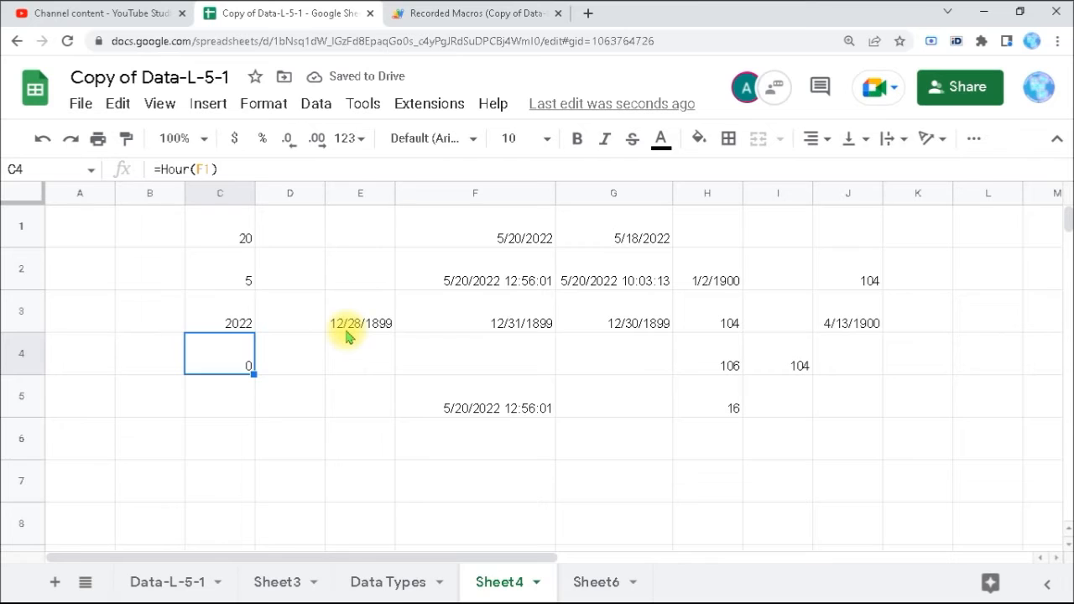
click(211, 170)
key(BackSpace)
text(2)
key(Return)
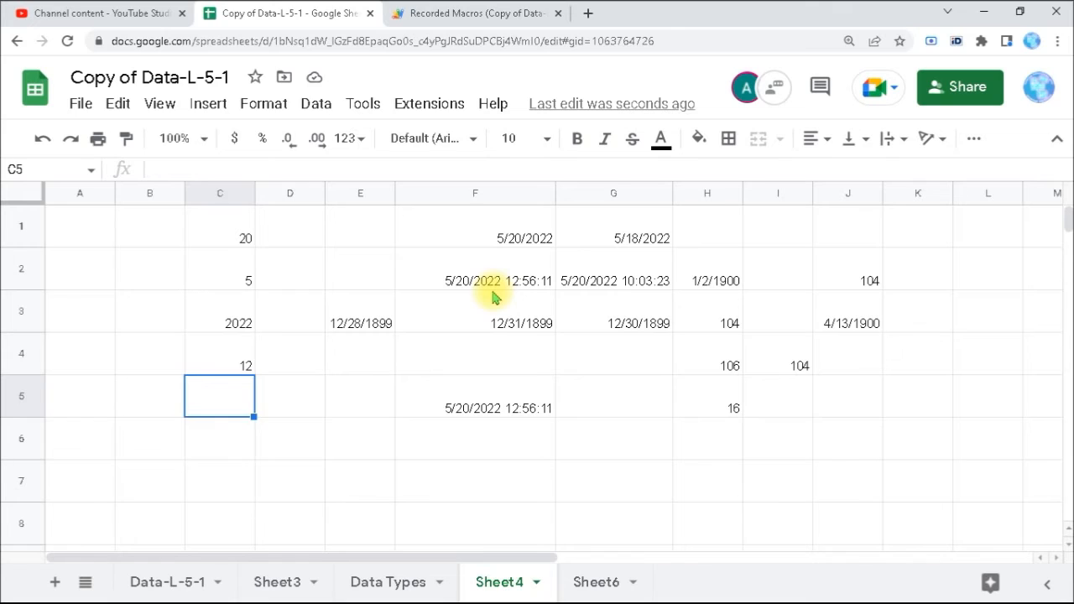
Enter the formula =1 in cell C5, below the Hour formula
key(alt+shift+equal)
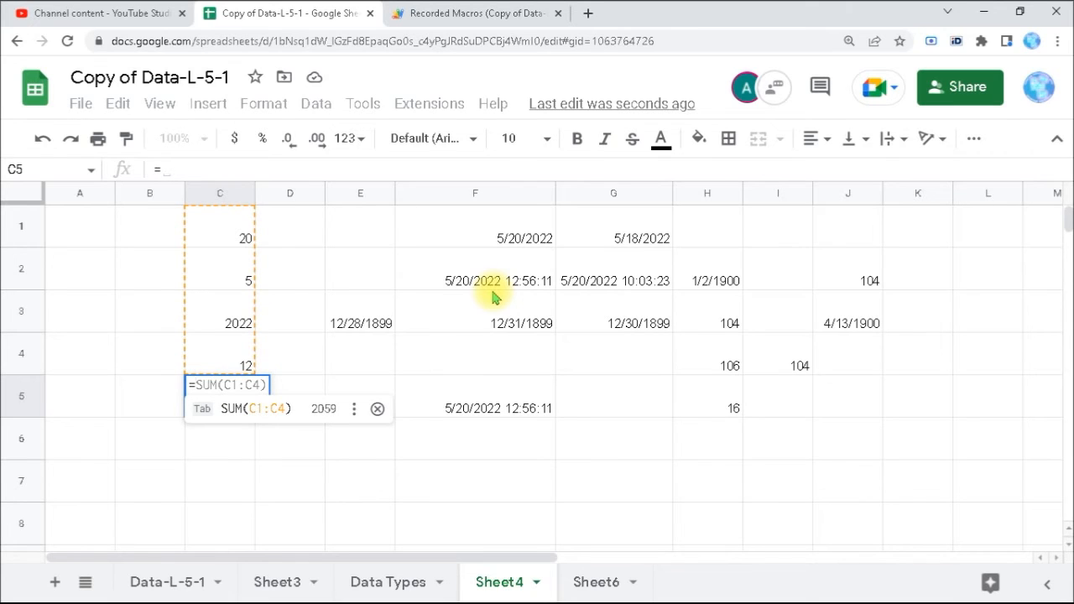
text(1)
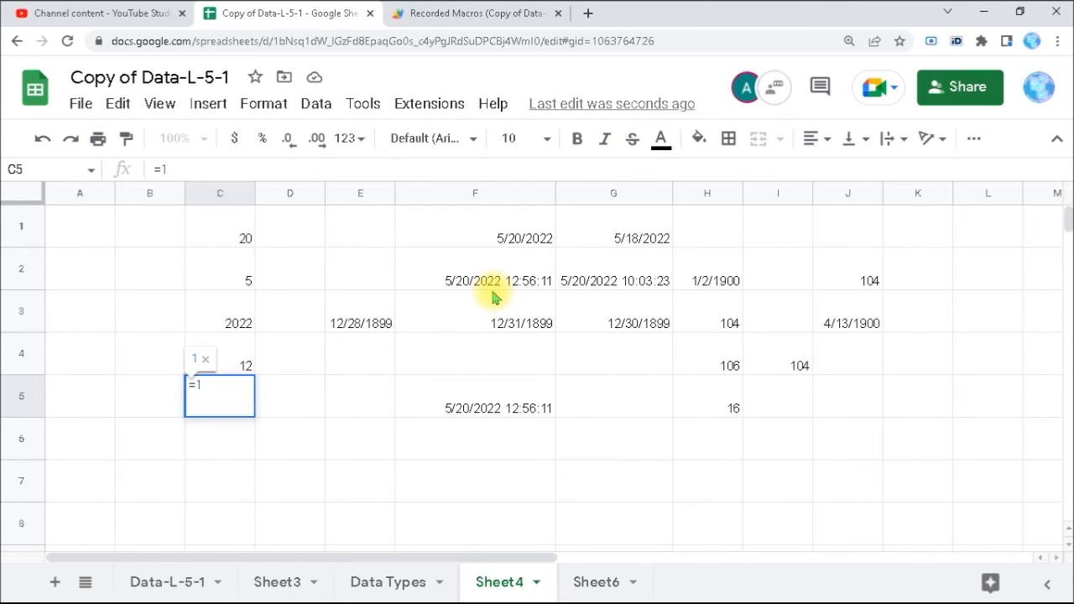
key(Return)
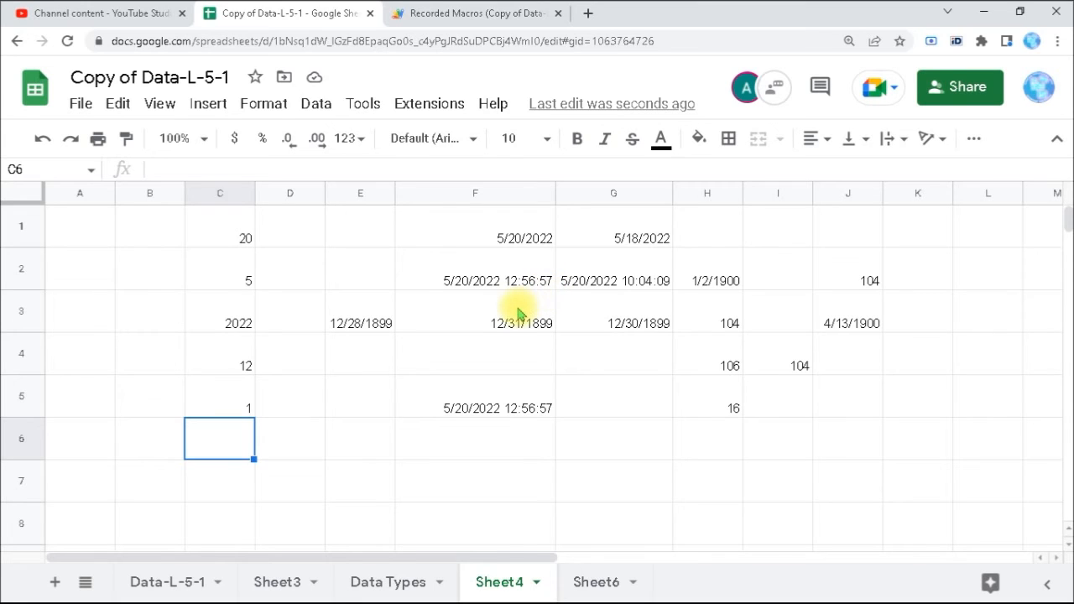
Clear the contents of cell C5, below the Hour formula
key(Up)
key(Delete)
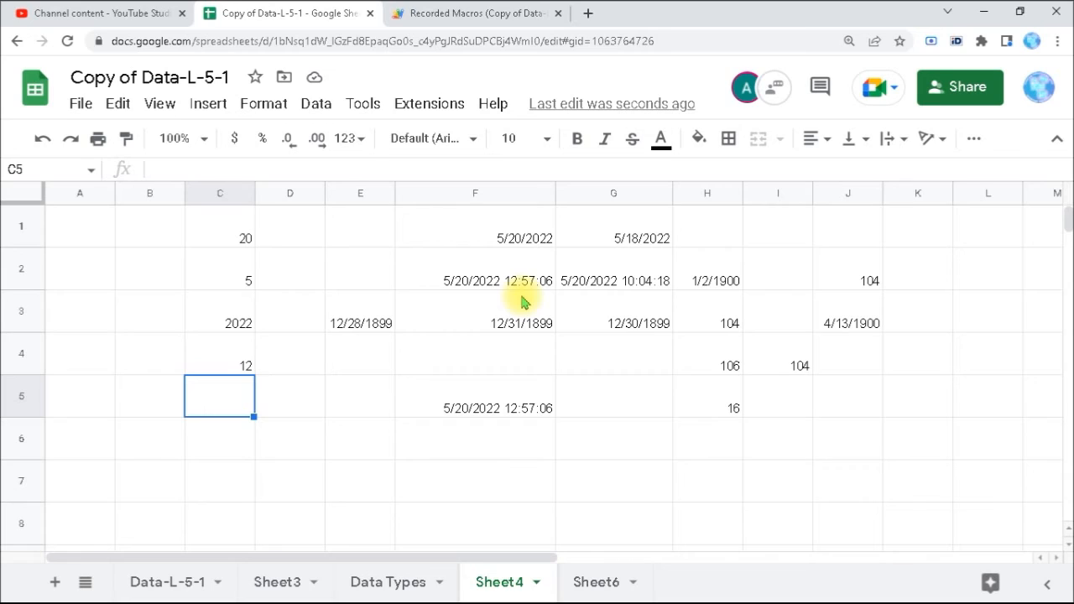
click(495, 244)
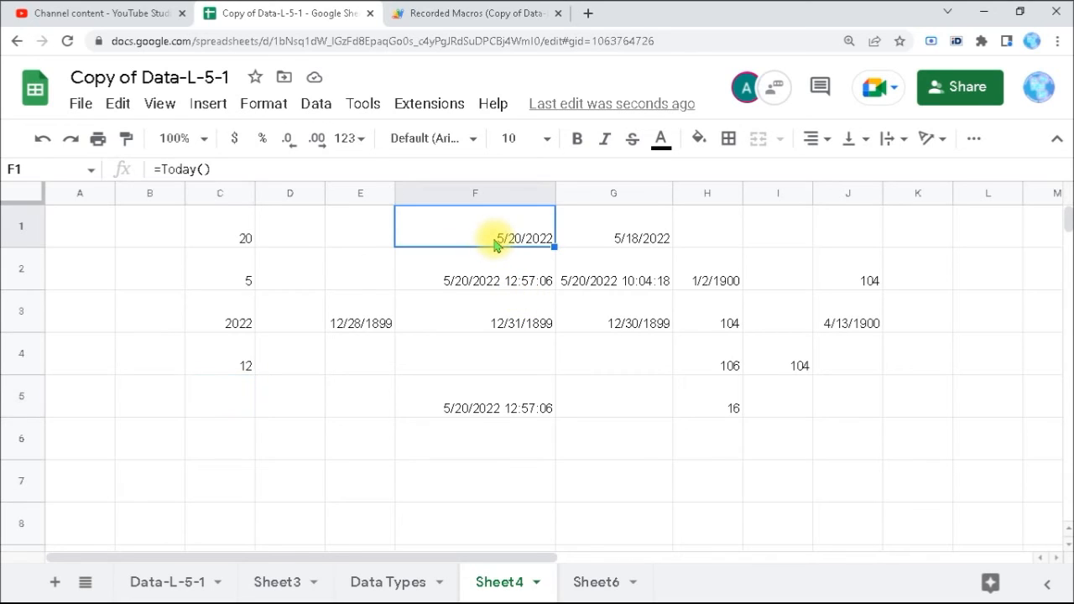
Apply a custom date and time format to the Day formula in C1 that shows the day as its full weekday name
click(222, 241)
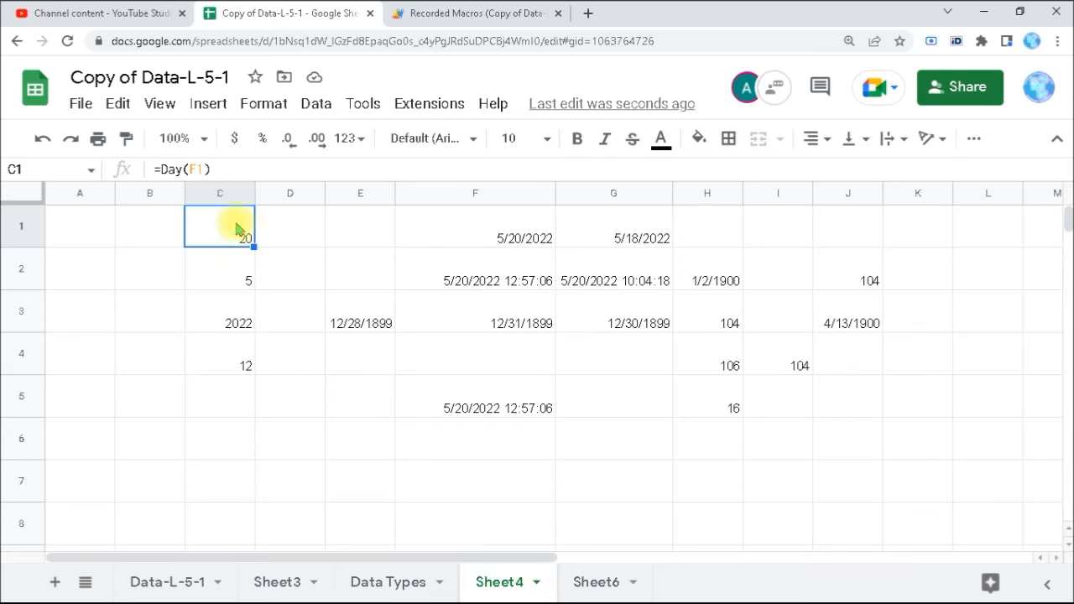
click(279, 108)
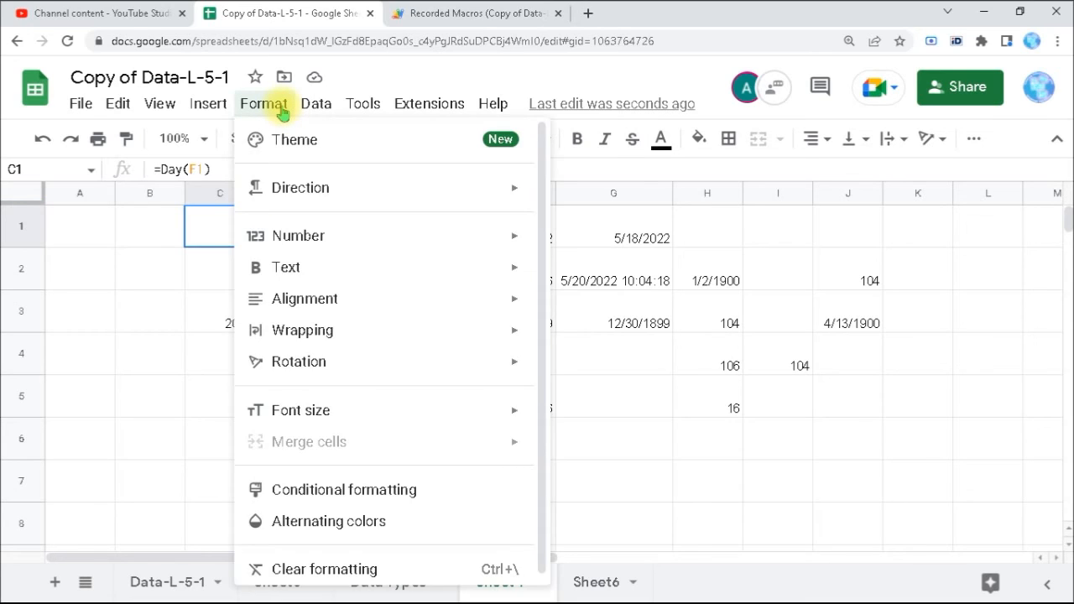
mouse_move(372, 253)
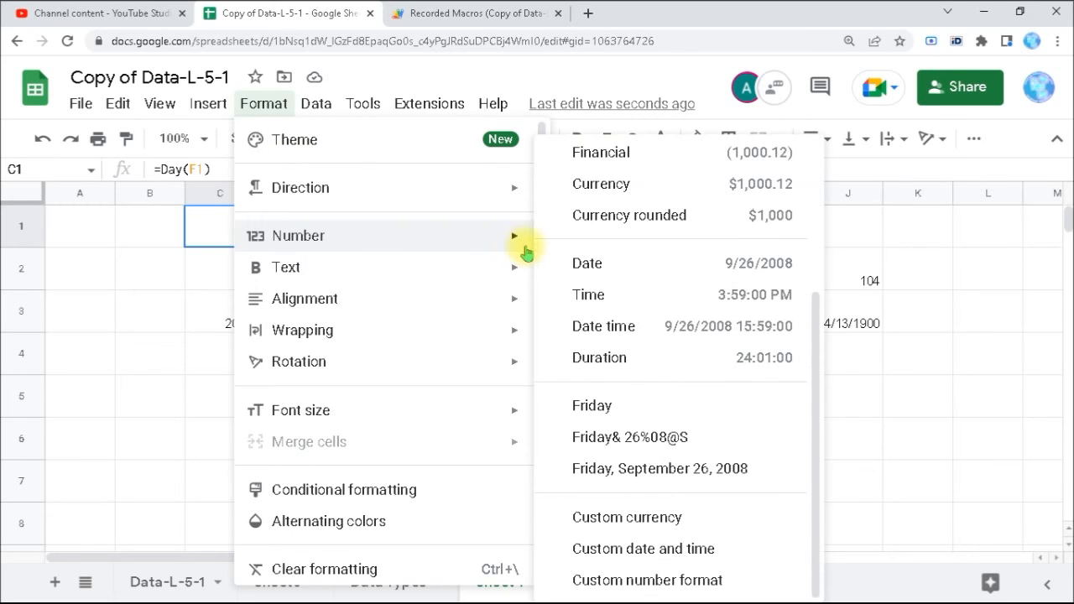
click(666, 558)
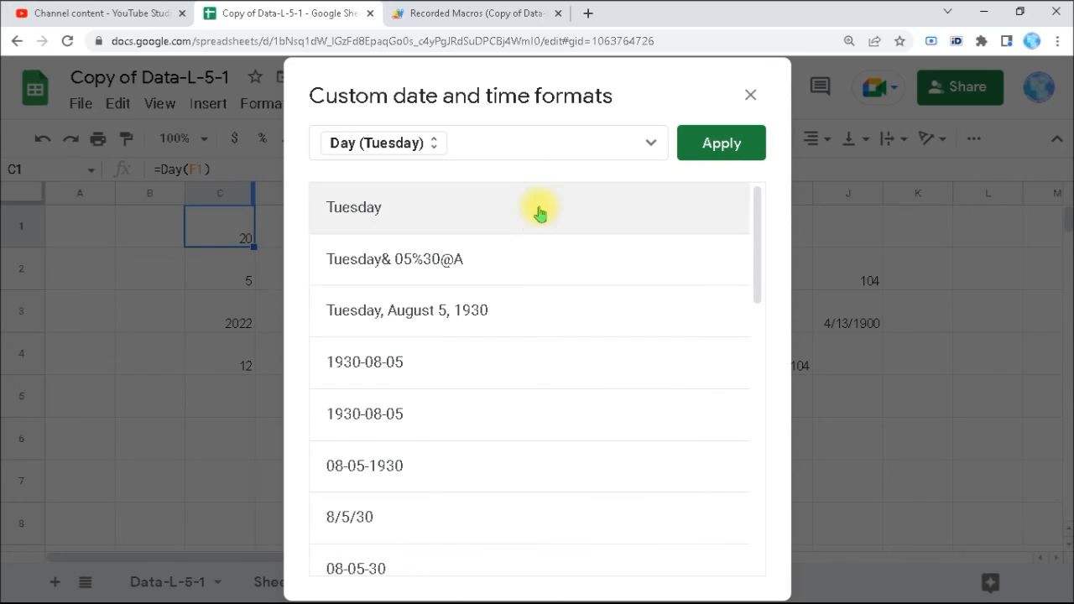
click(651, 145)
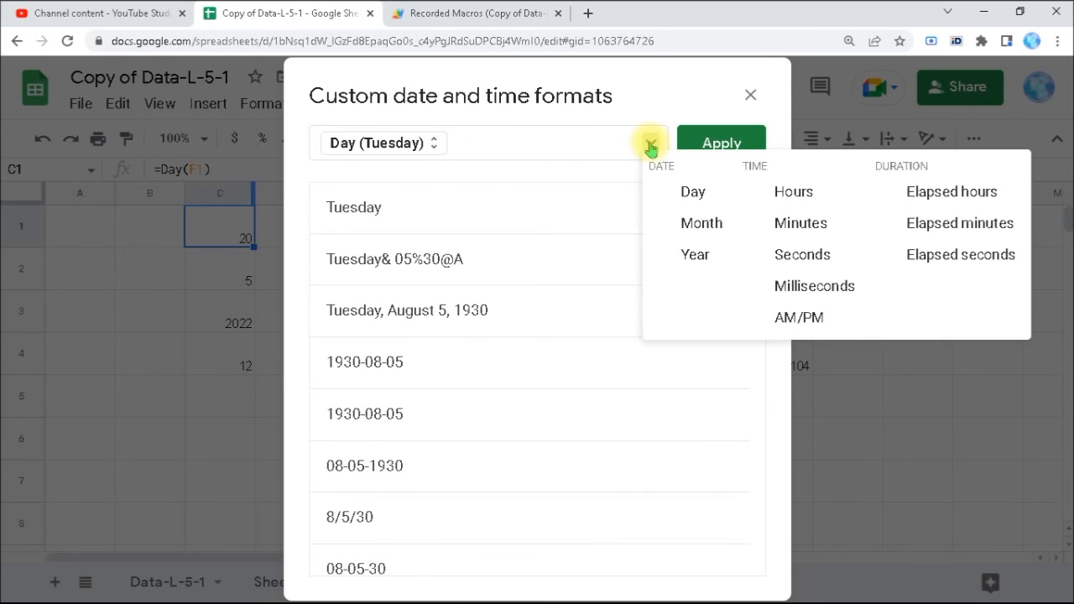
click(690, 195)
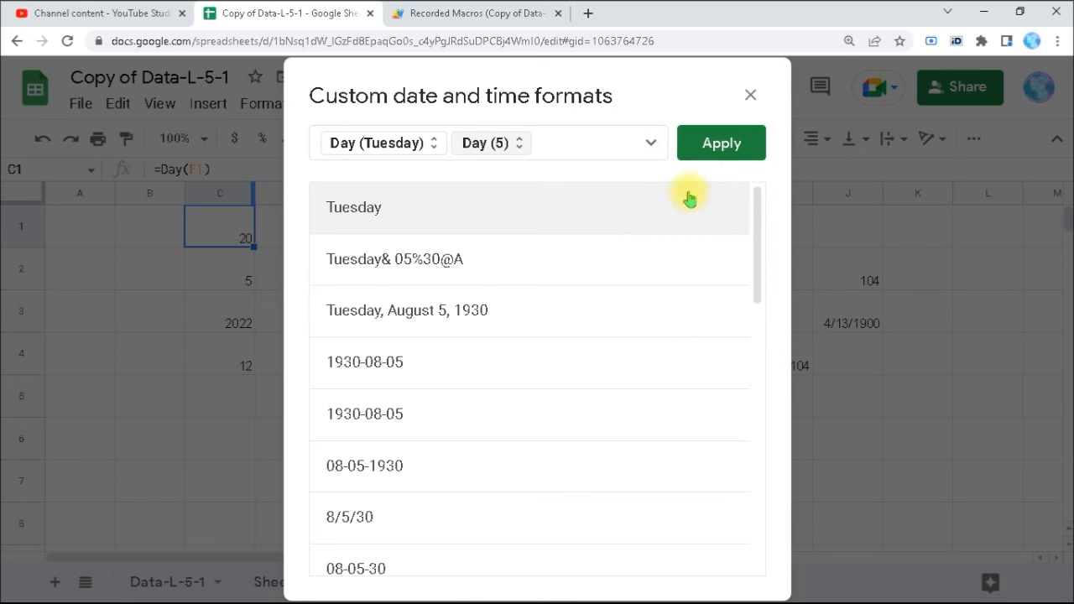
click(518, 148)
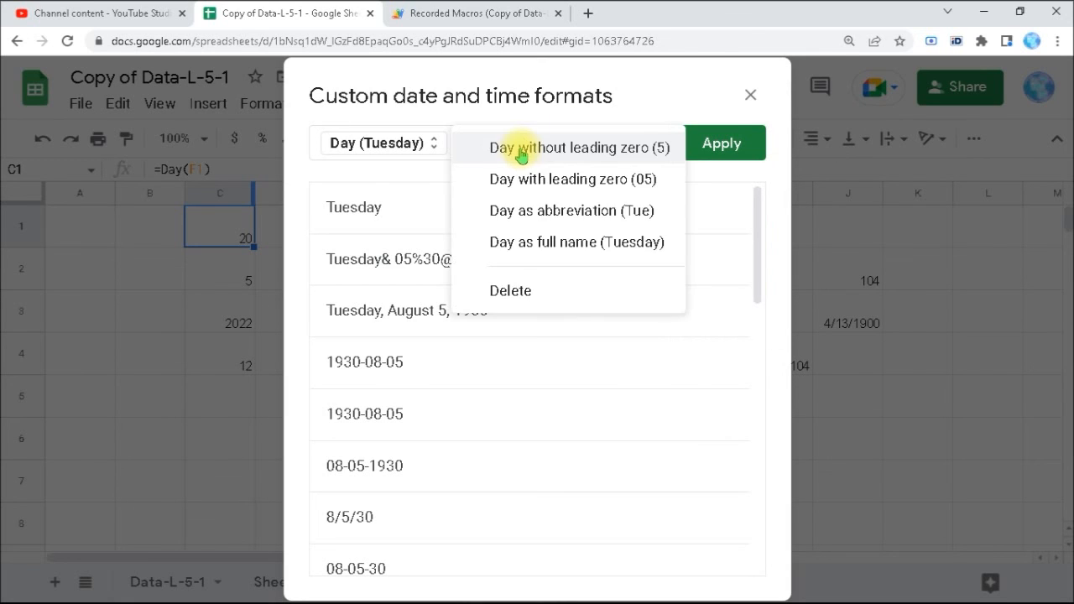
click(538, 224)
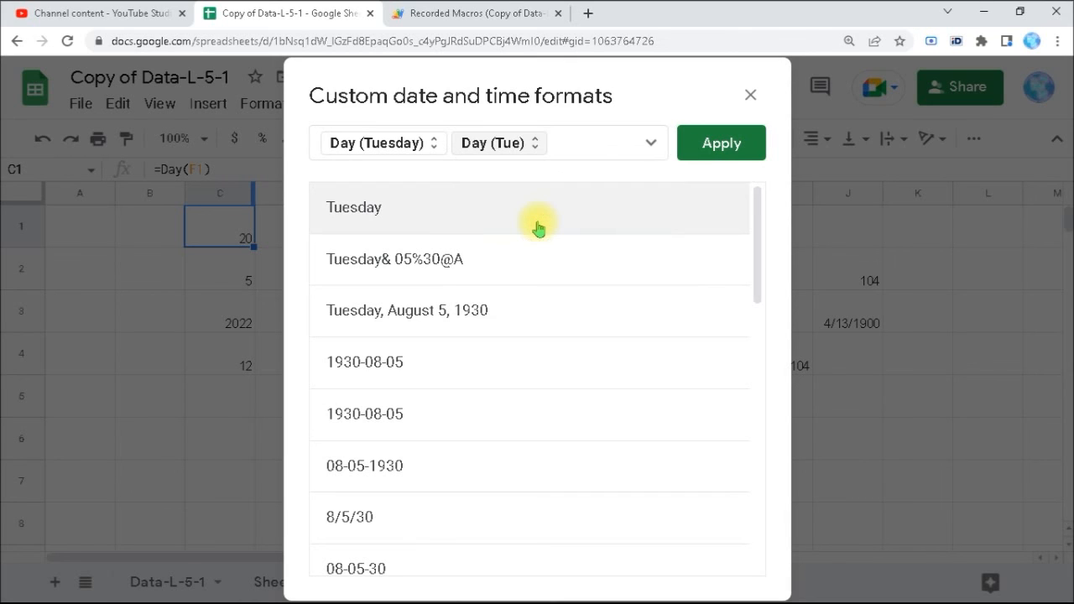
click(705, 154)
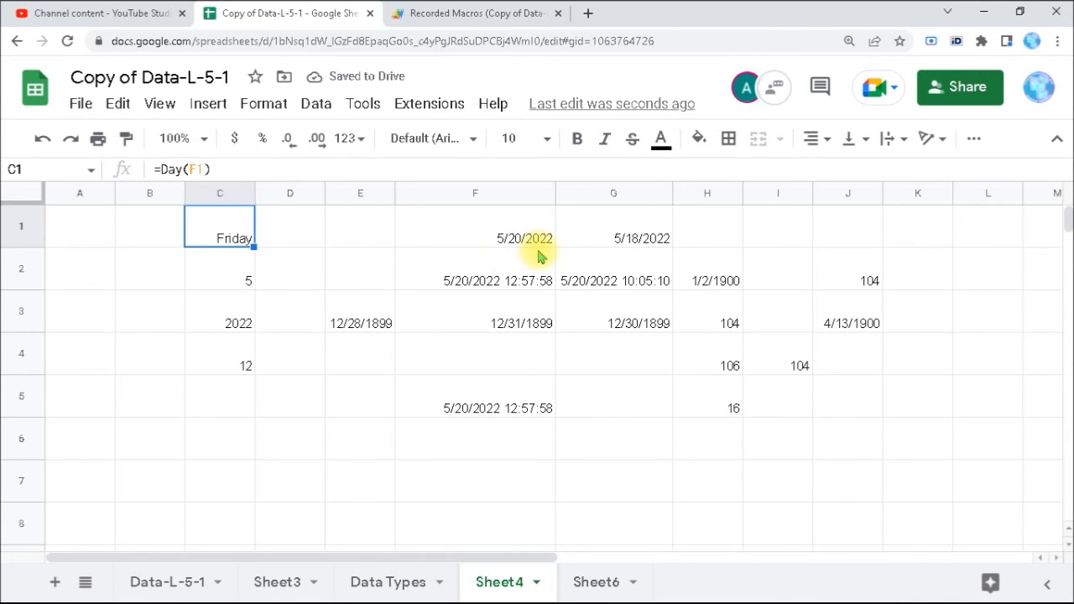
key(Down)
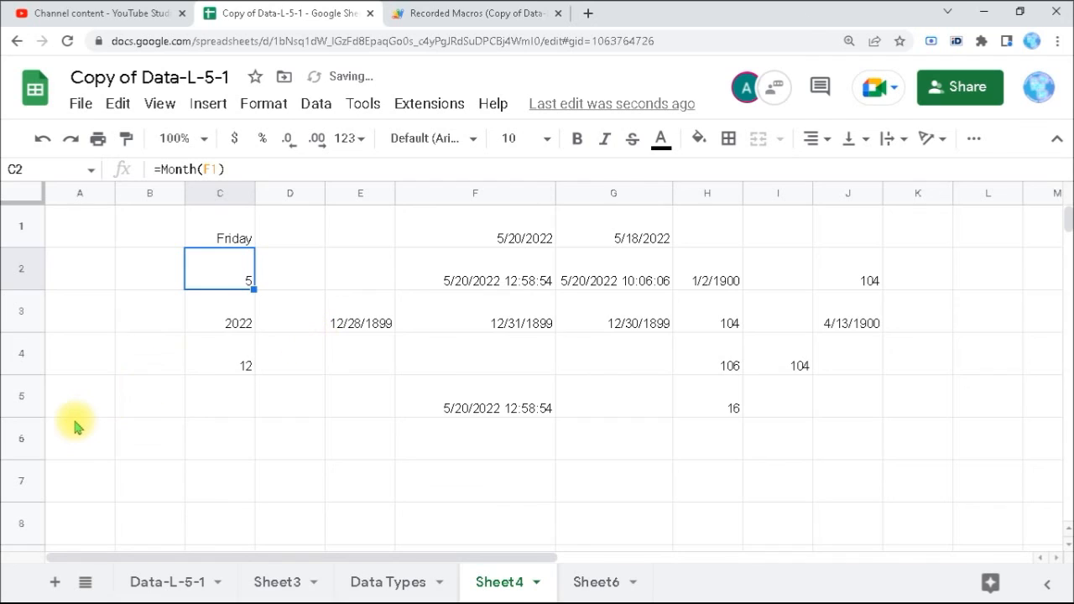